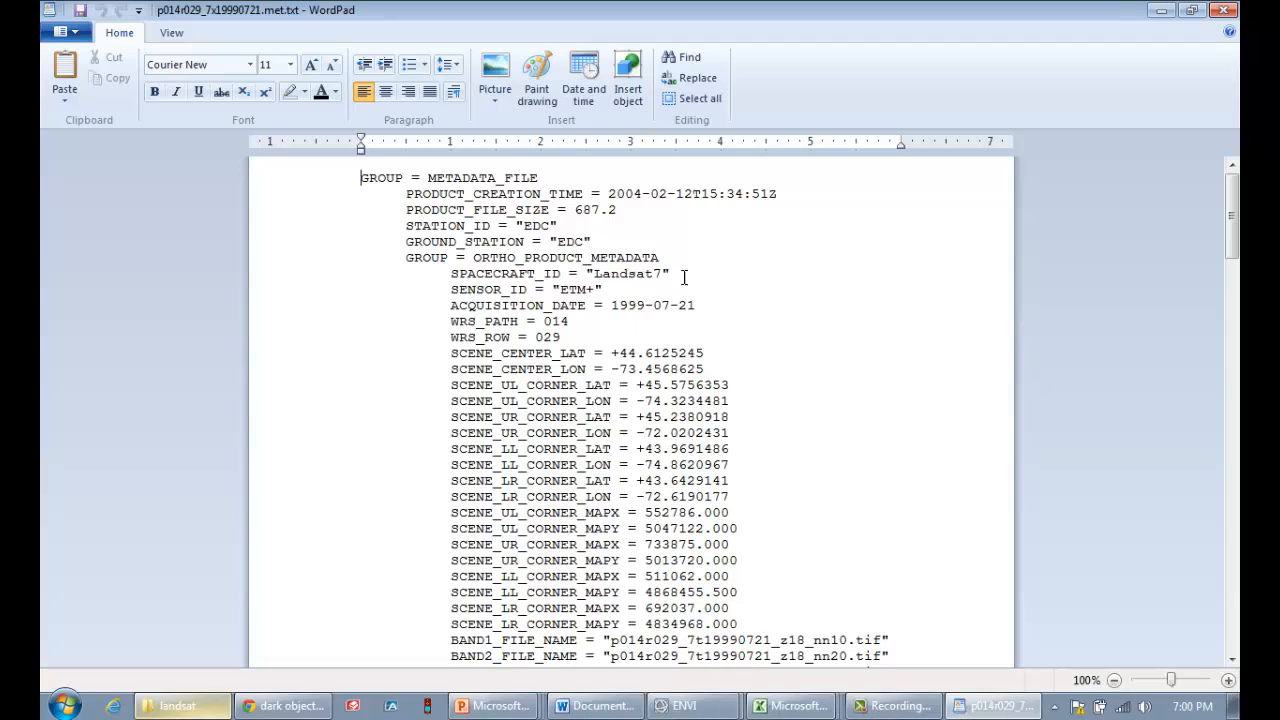
Look up the spacecraft ID, sensor ID, acquisition date and sun elevation in the Landsat metadata file
left_click_drag(684, 277, 504, 266)
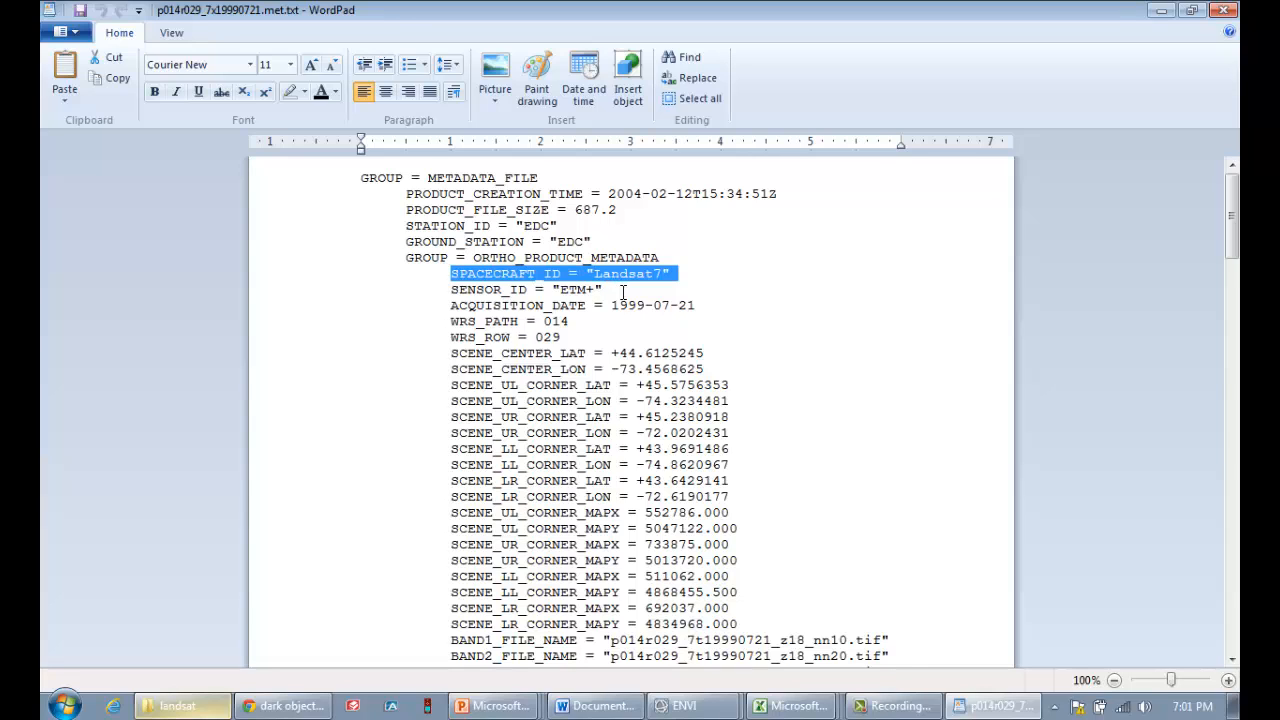
left_click_drag(623, 291, 462, 292)
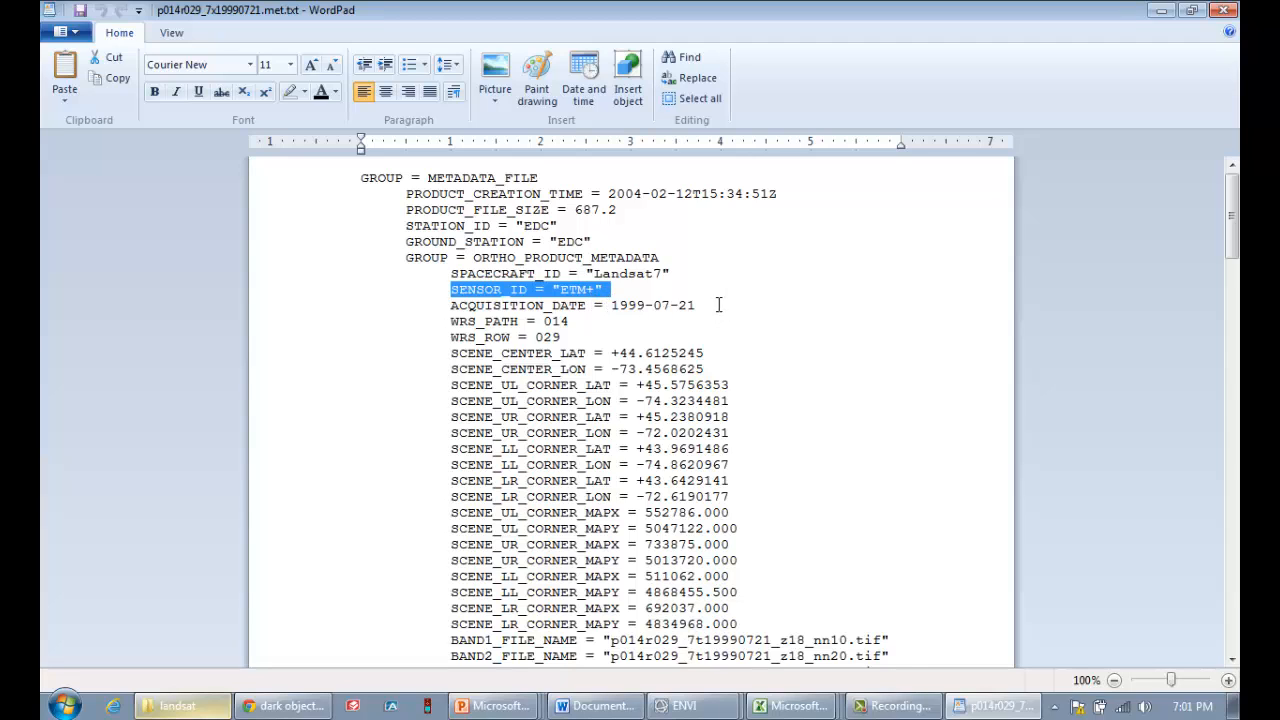
left_click_drag(718, 304, 452, 306)
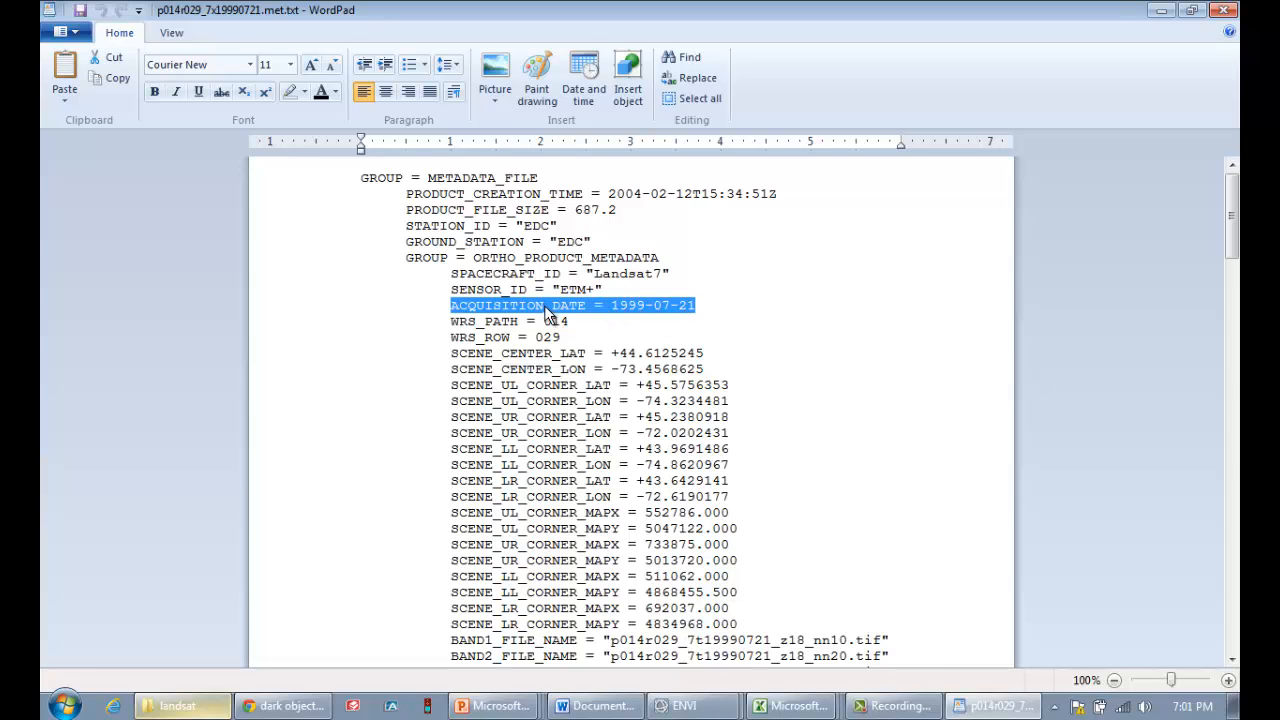
scroll(544, 305, "down", 5)
scroll(546, 315, "down", 7)
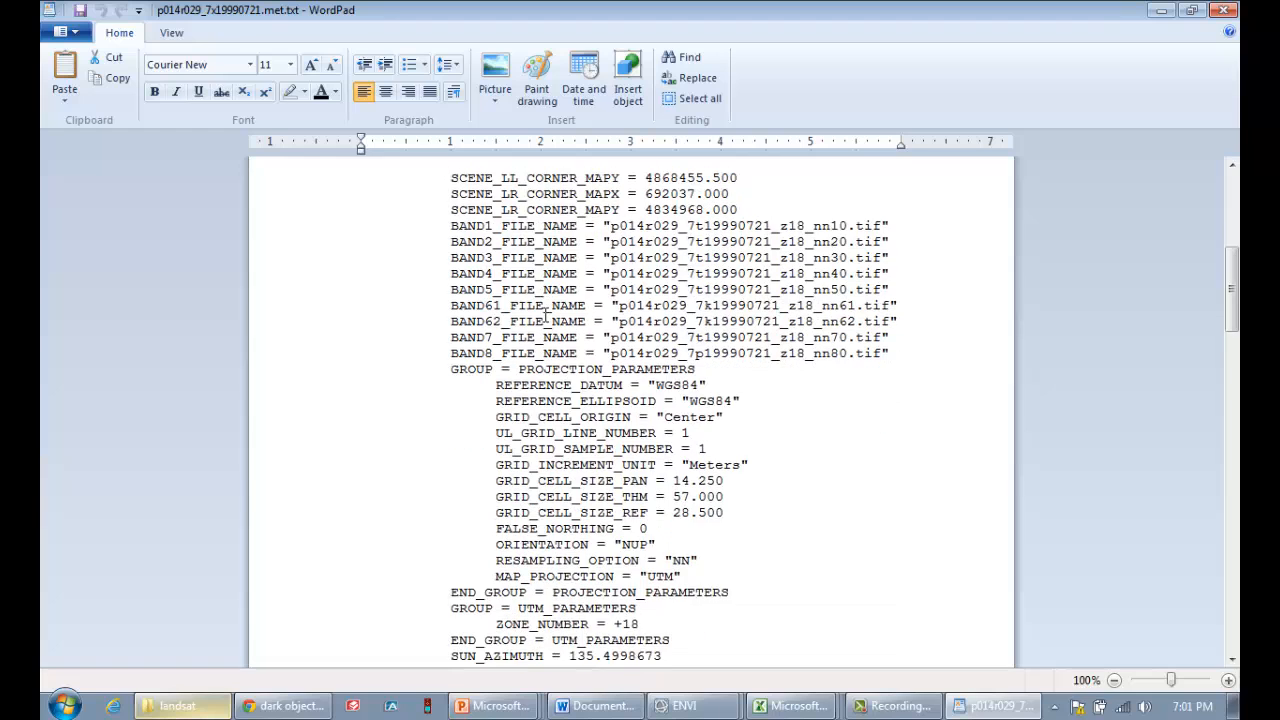
scroll(547, 317, "down", 1)
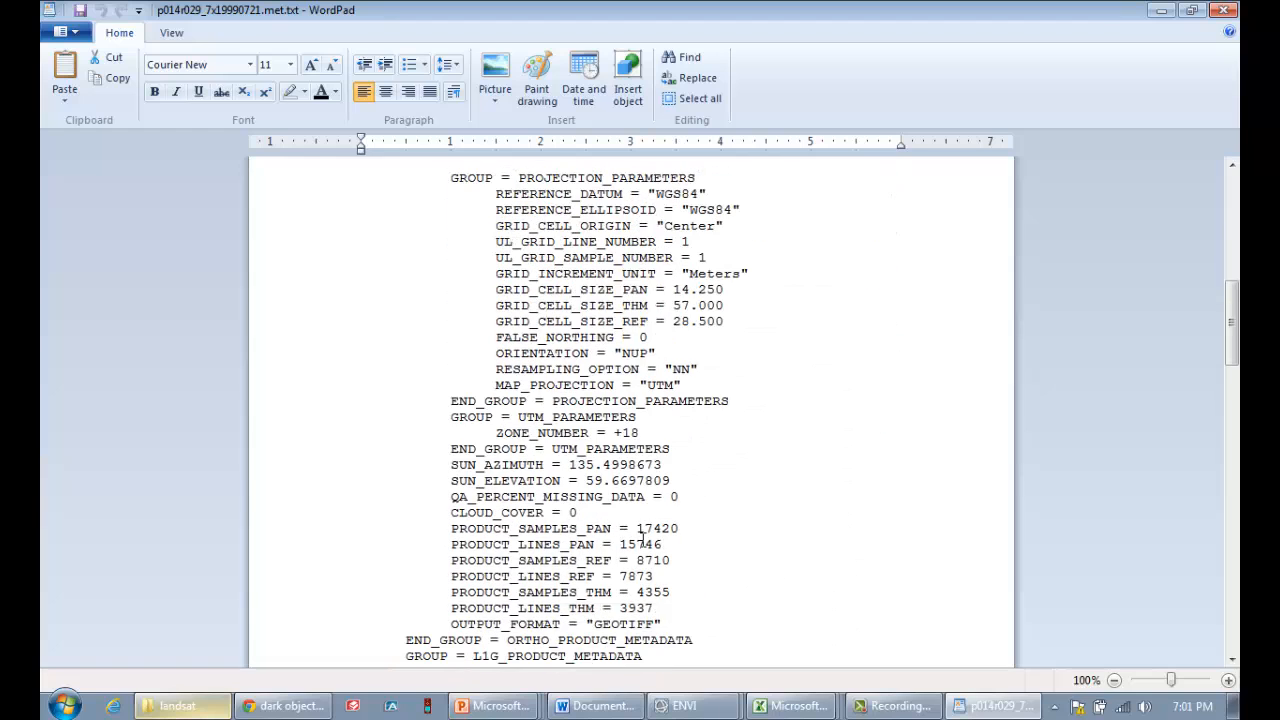
left_click_drag(715, 483, 463, 481)
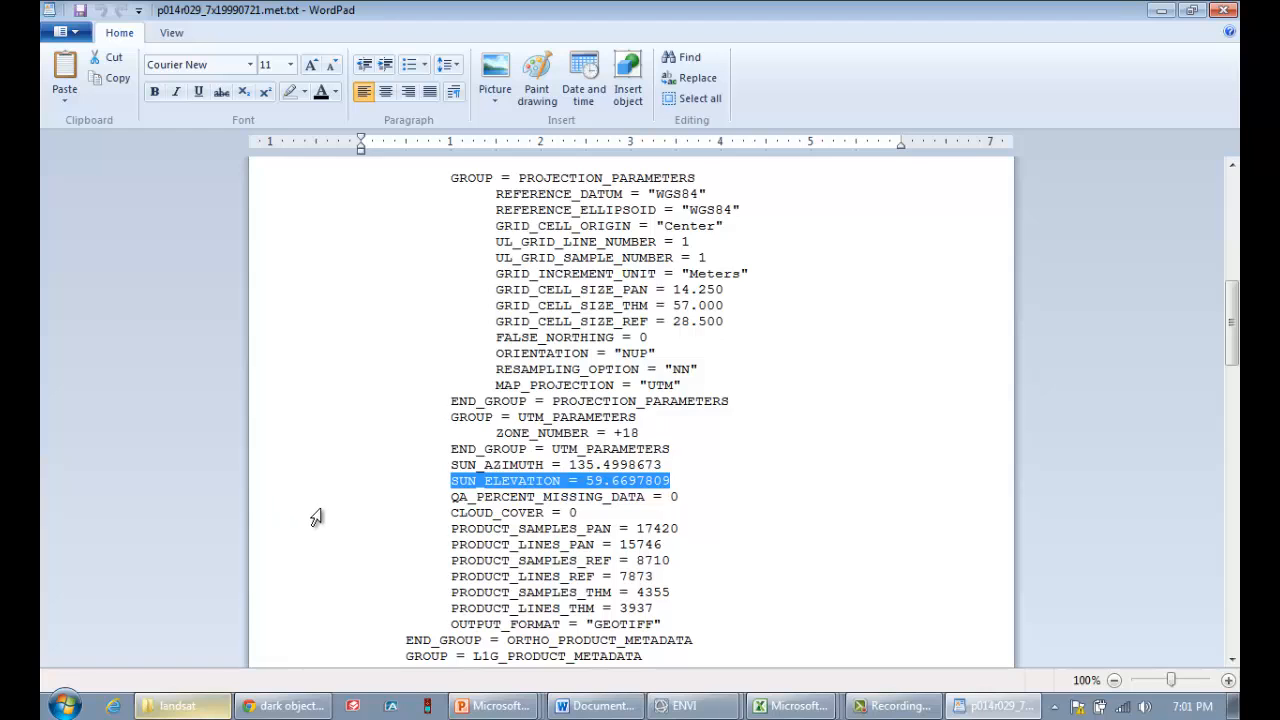
Examine the band 1 LMAX and LMIN values in the metadata's MIN_MAX_RADIANCE group
scroll(318, 516, "down", 3)
scroll(318, 516, "down", 2)
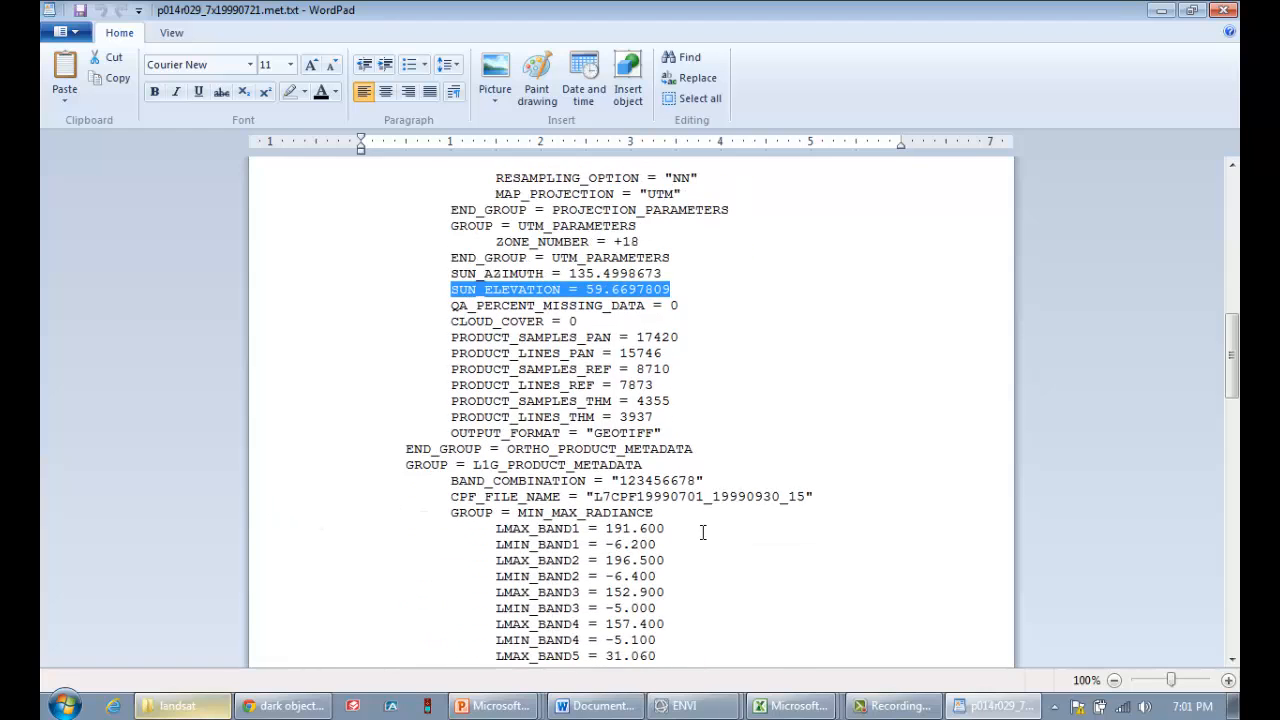
left_click_drag(704, 528, 496, 528)
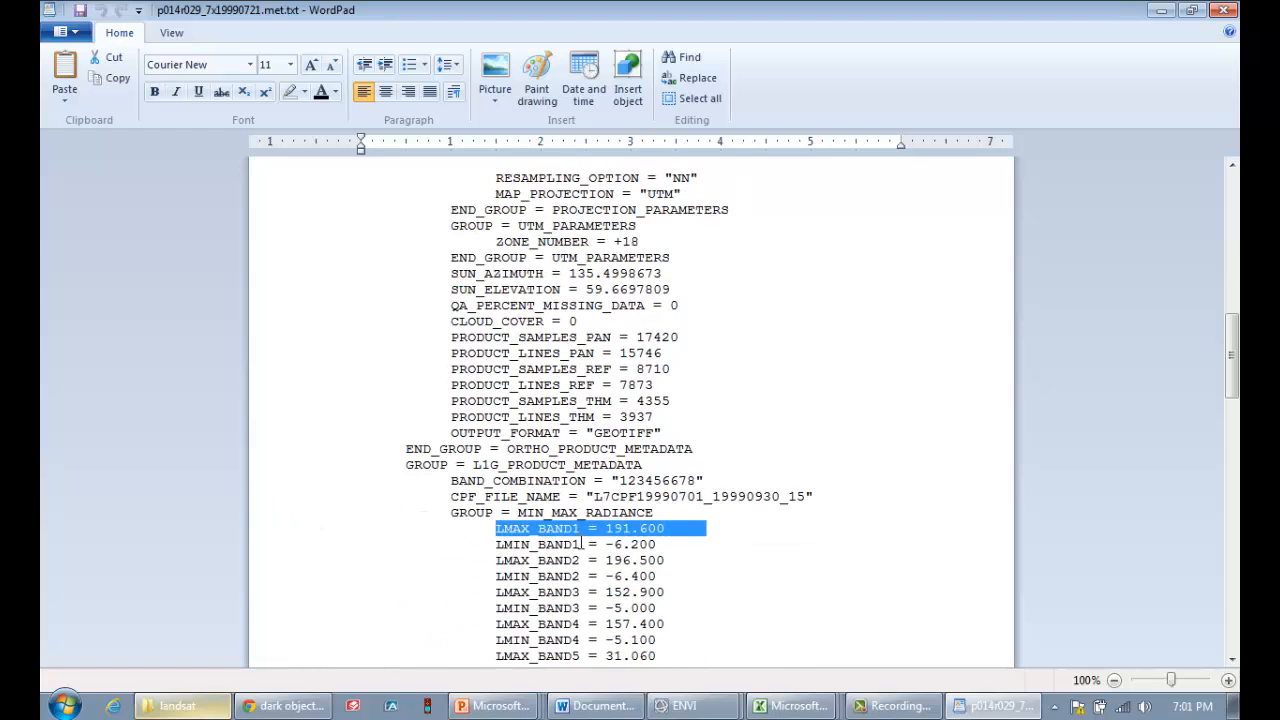
left_click(674, 541)
left_click_drag(674, 541, 496, 544)
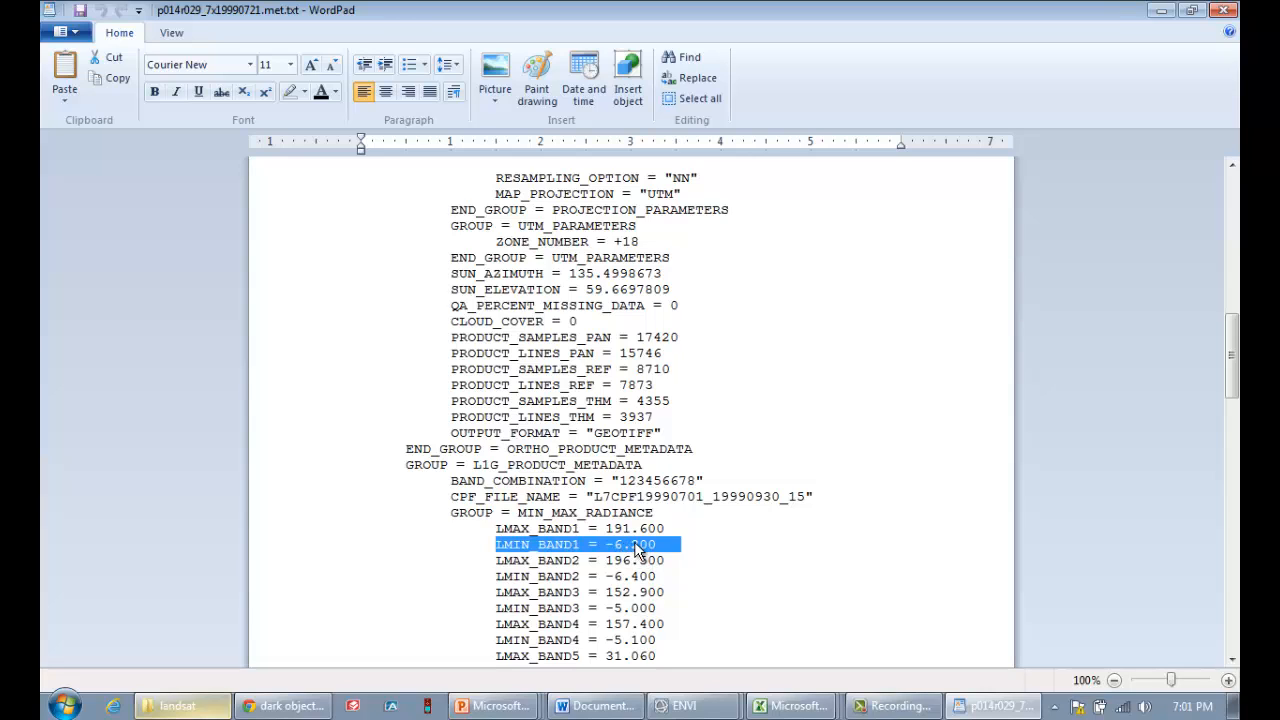
left_click(666, 530)
left_click_drag(689, 542, 497, 528)
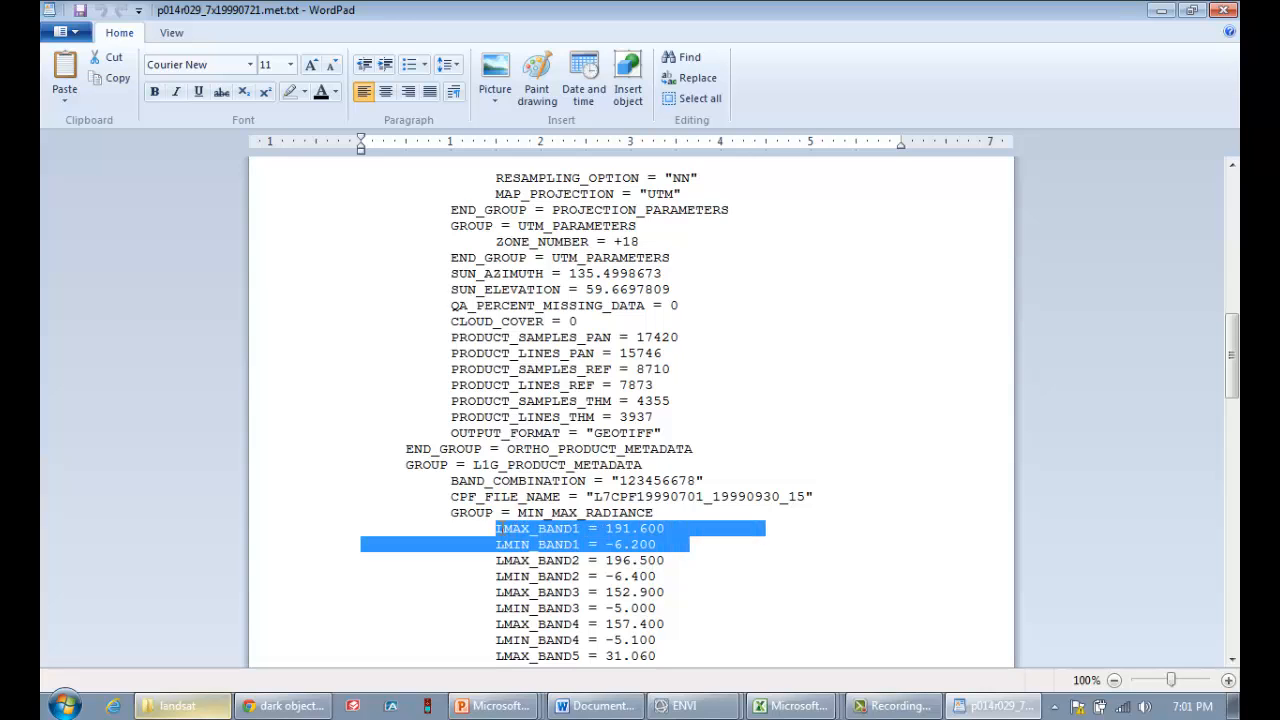
left_click_drag(688, 528, 608, 545)
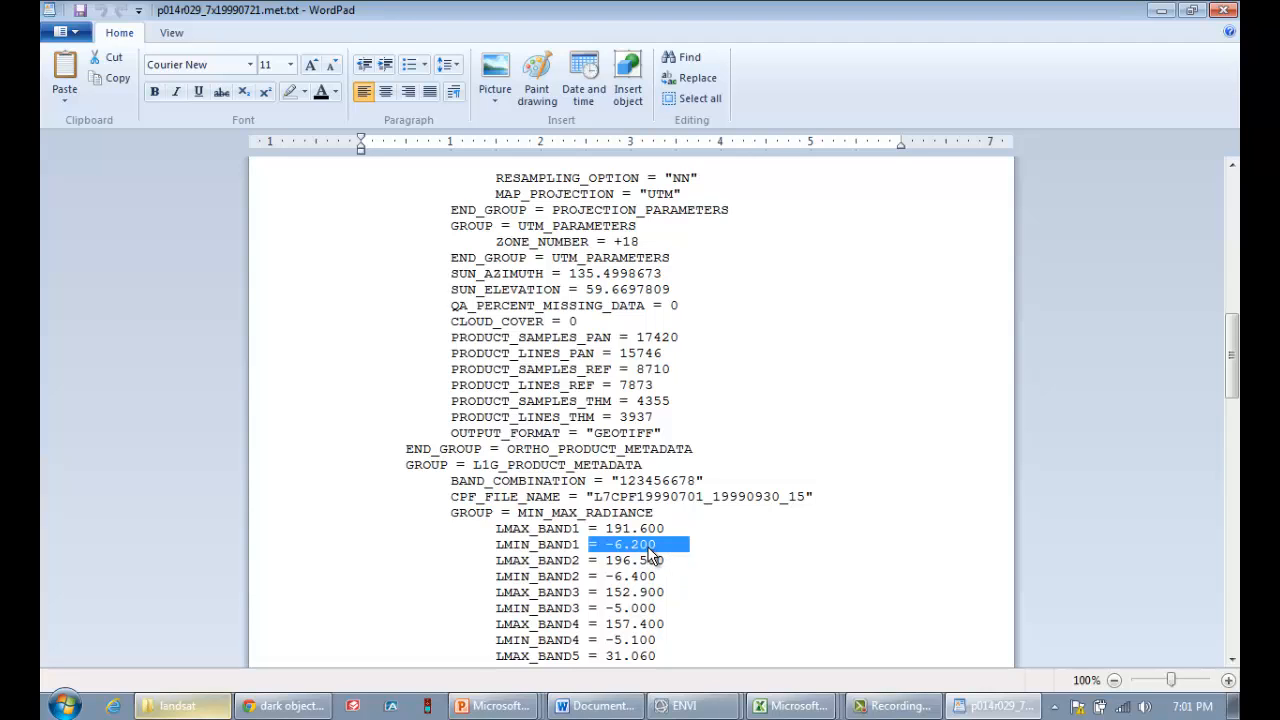
Close the metadata file and minimize the landsat folder window to return to ENVI
left_click(1222, 10)
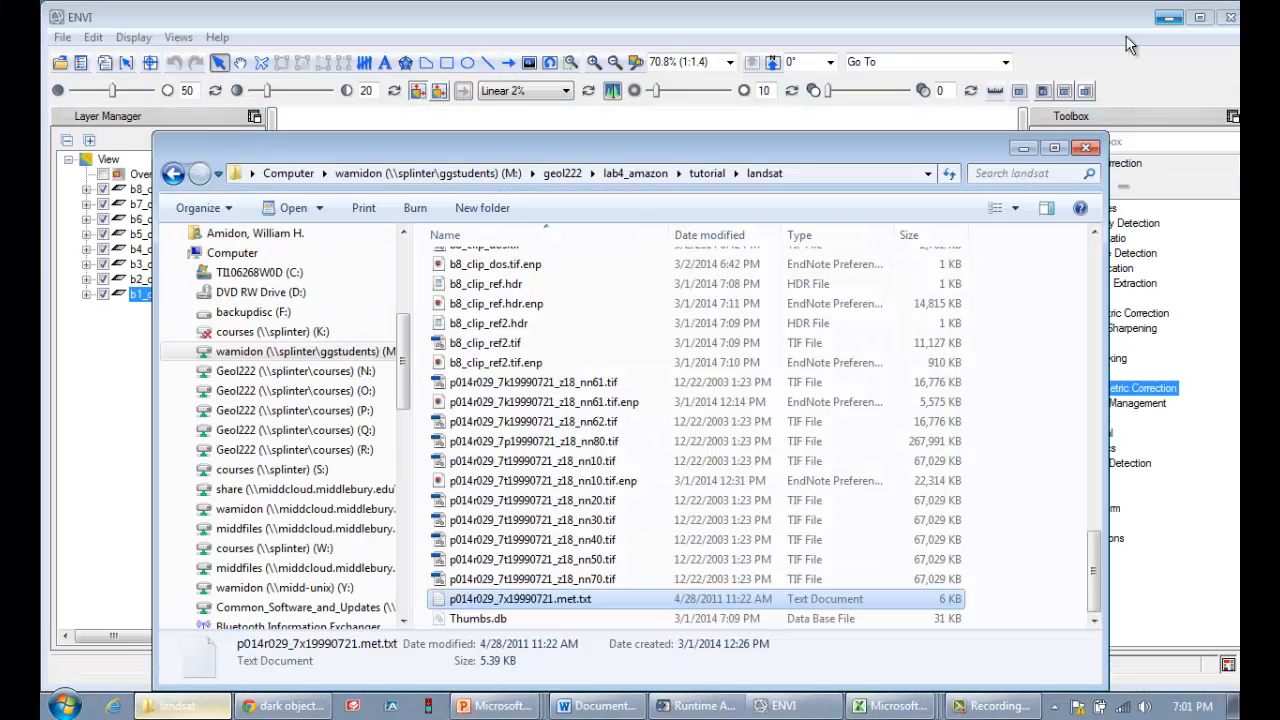
left_click(1024, 149)
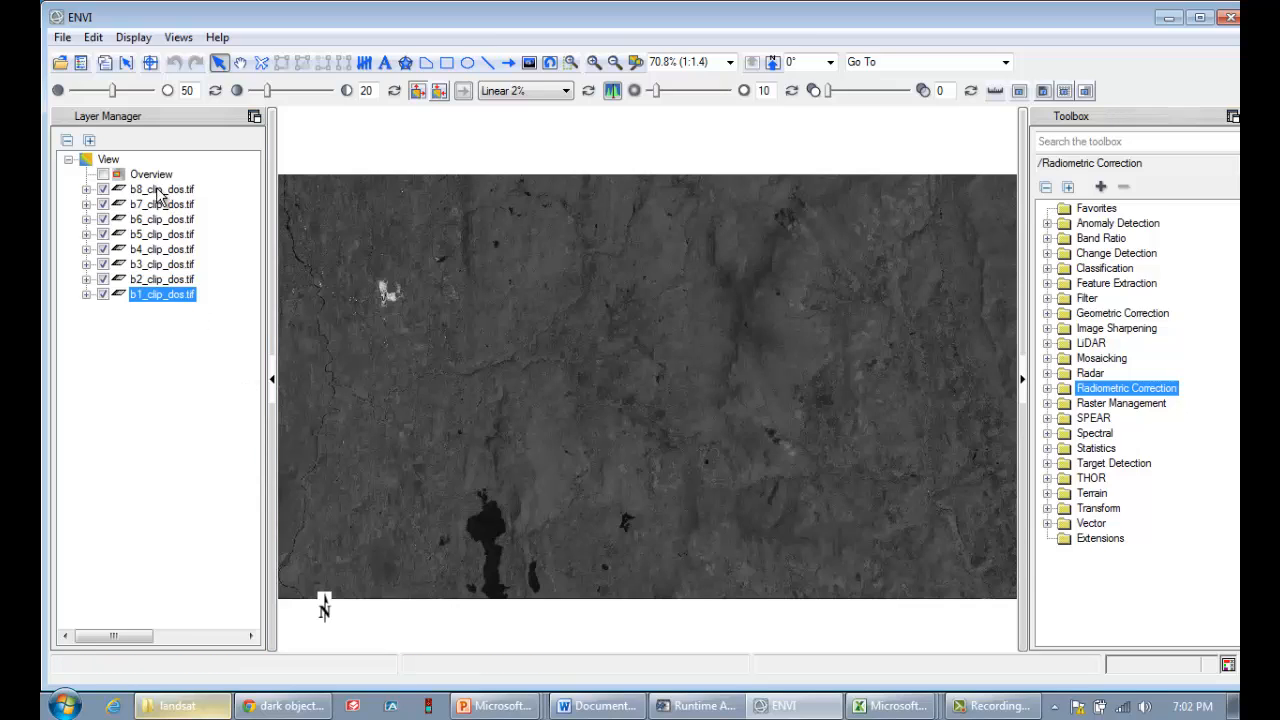
left_click_drag(158, 194, 238, 386)
Start the Calibrate Landsat radiometric correction with b1_clip_dos.tif as the input file
left_click(1100, 390)
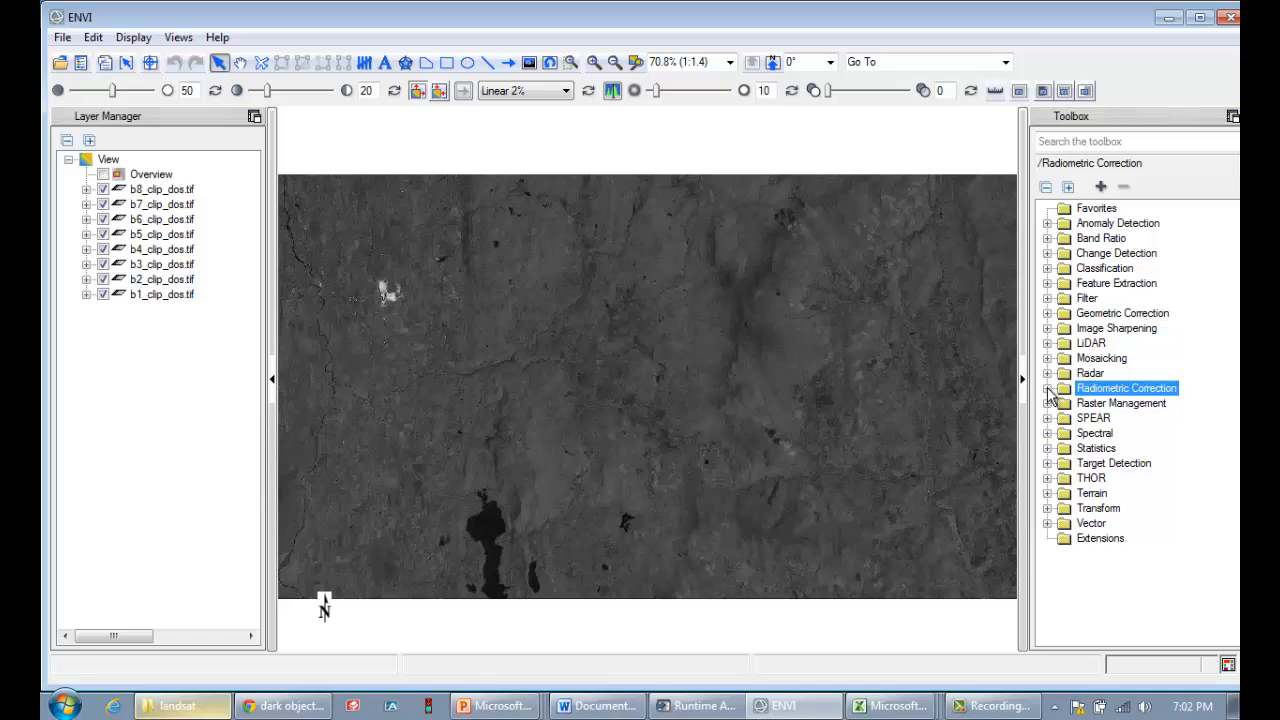
left_click(1048, 389)
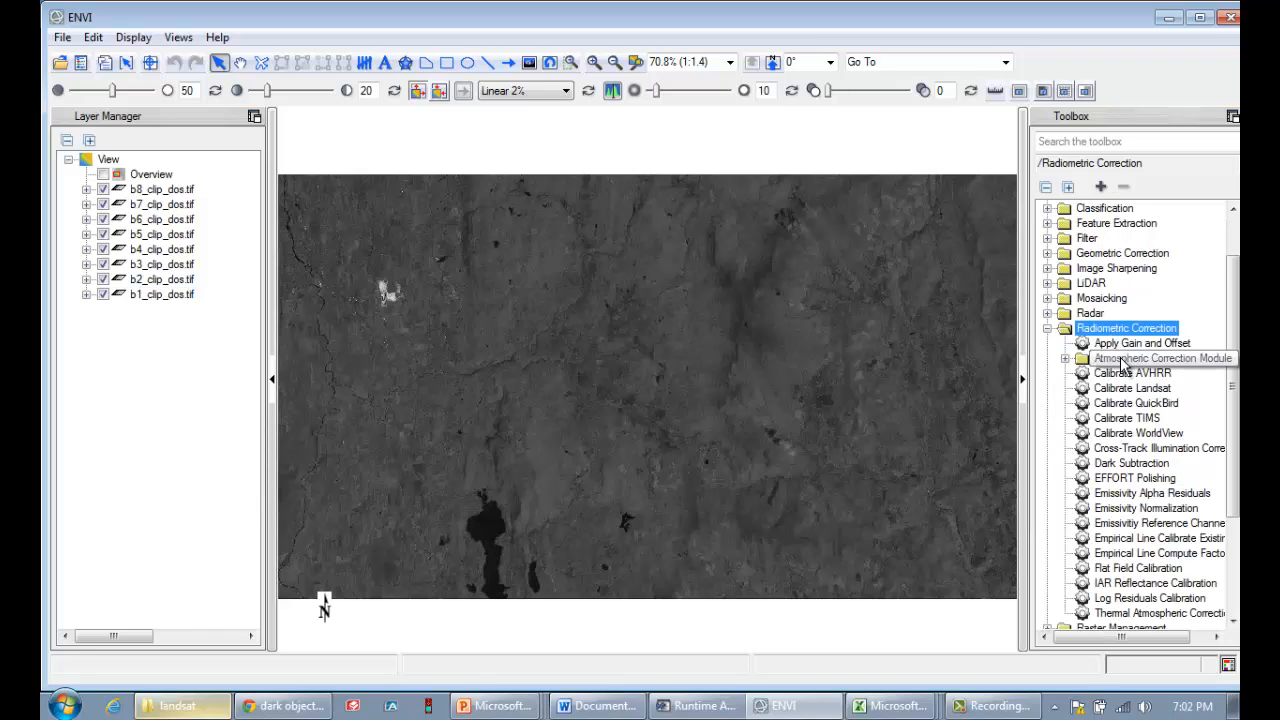
left_click(1121, 390)
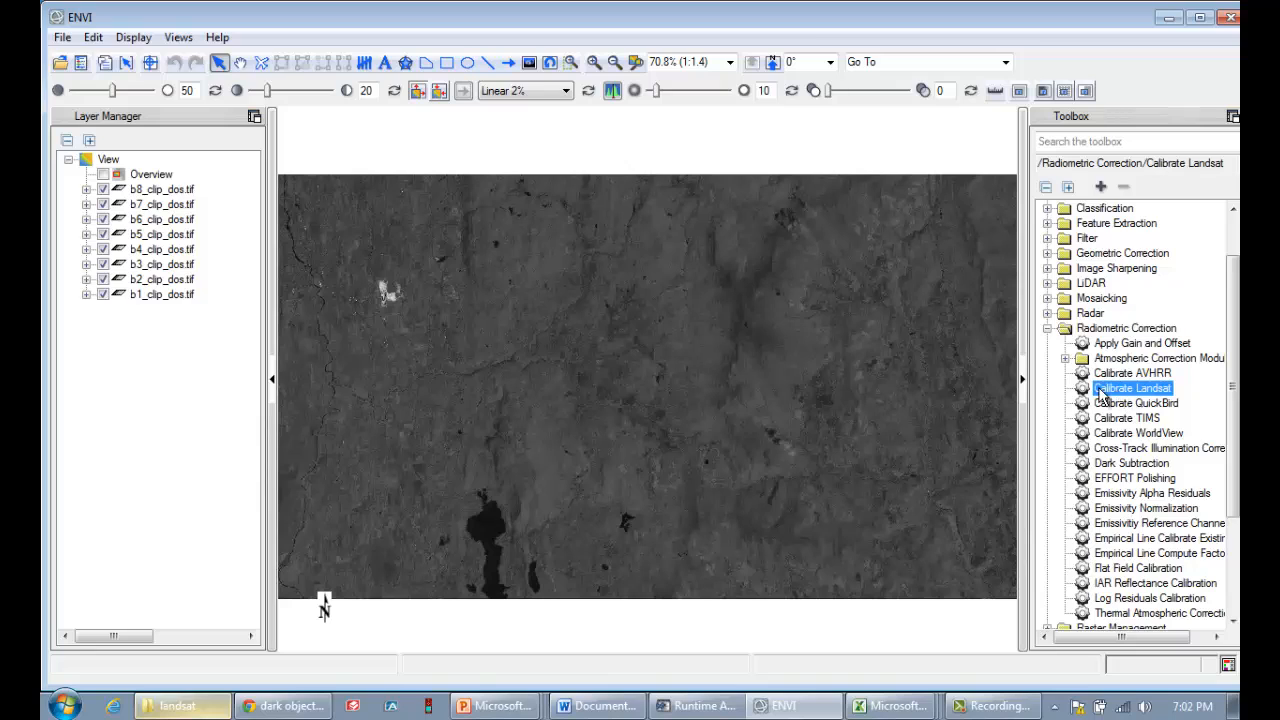
double_click(1119, 392)
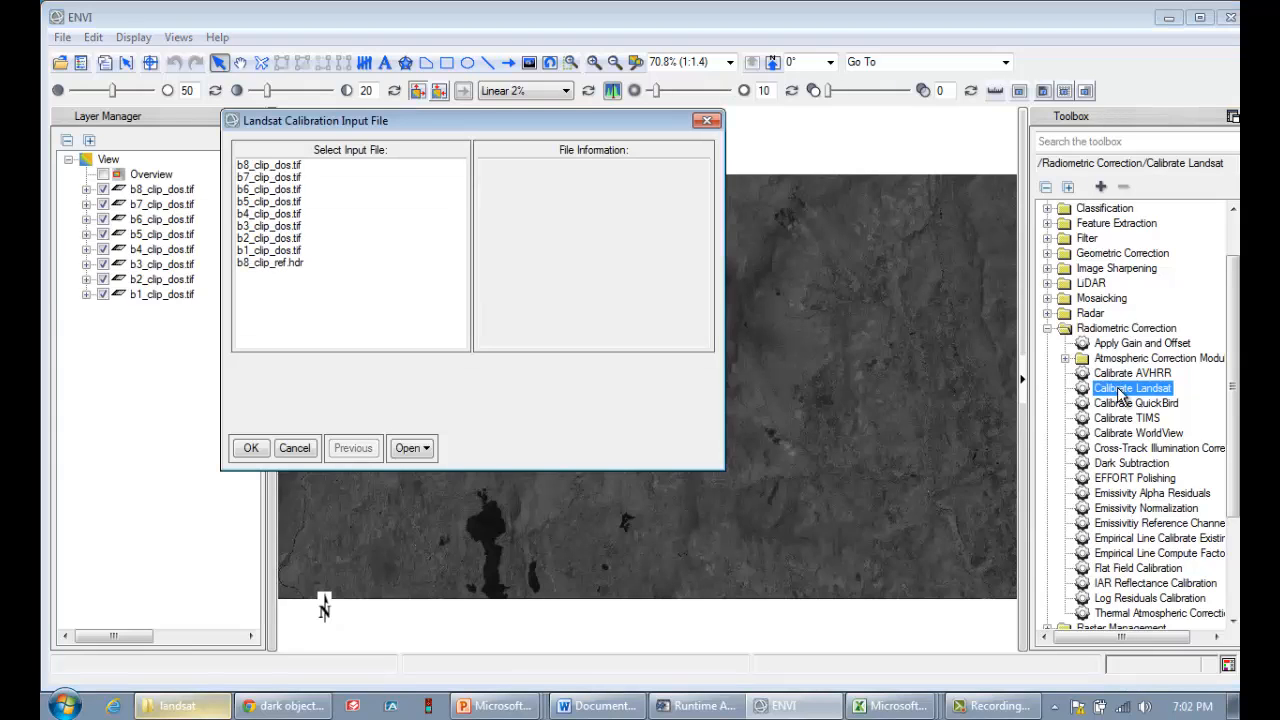
left_click(302, 251)
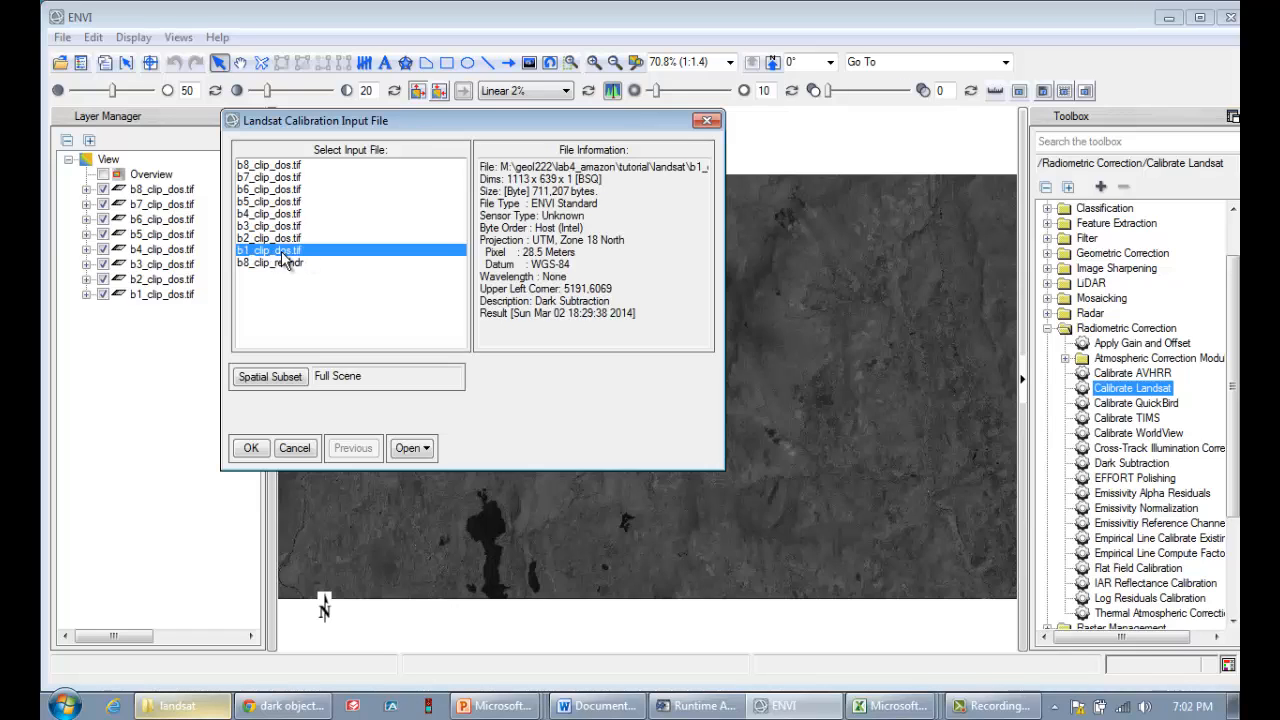
left_click(246, 449)
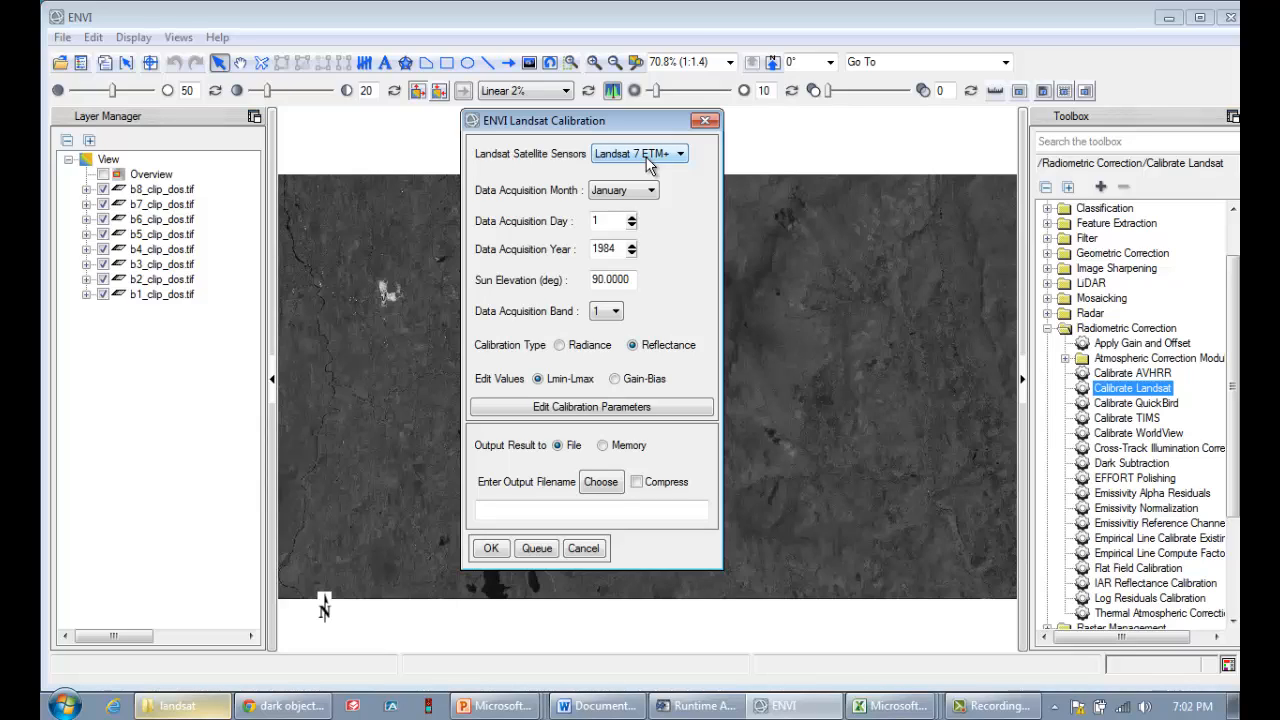
Set the data acquisition date to July 21, 1999 and the sun elevation to 59.661 degrees
left_click(649, 190)
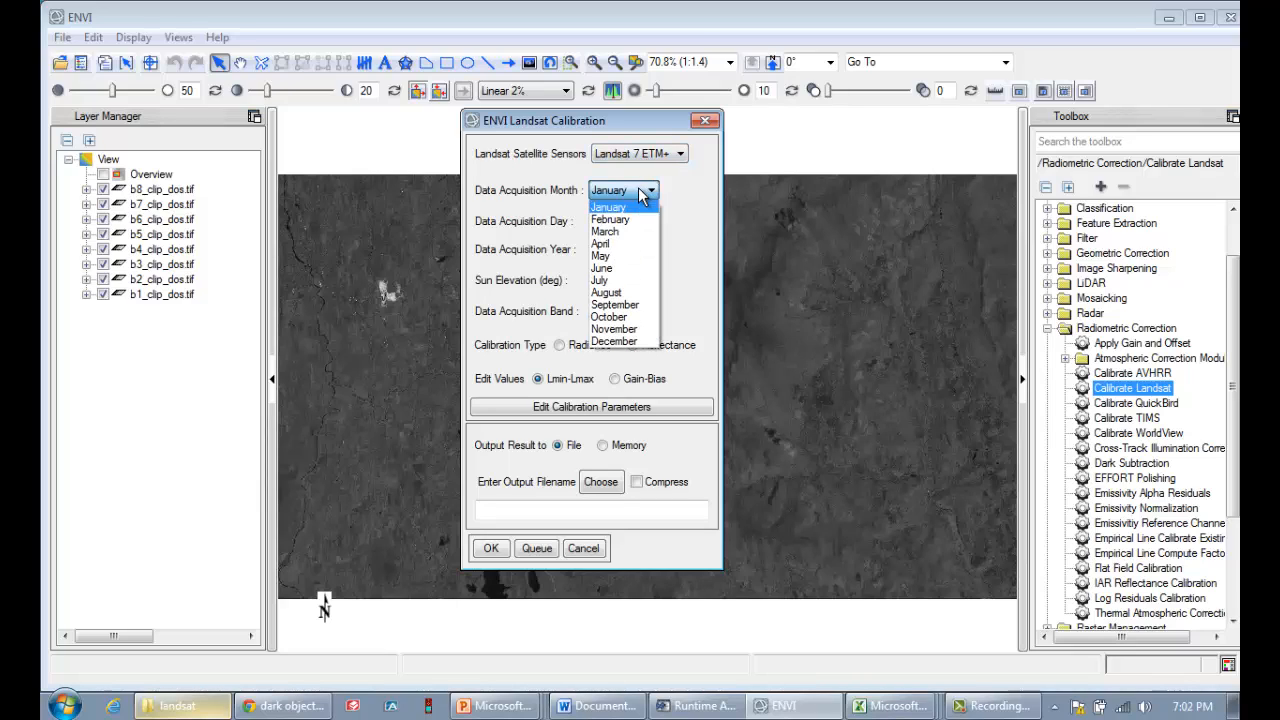
left_click(624, 279)
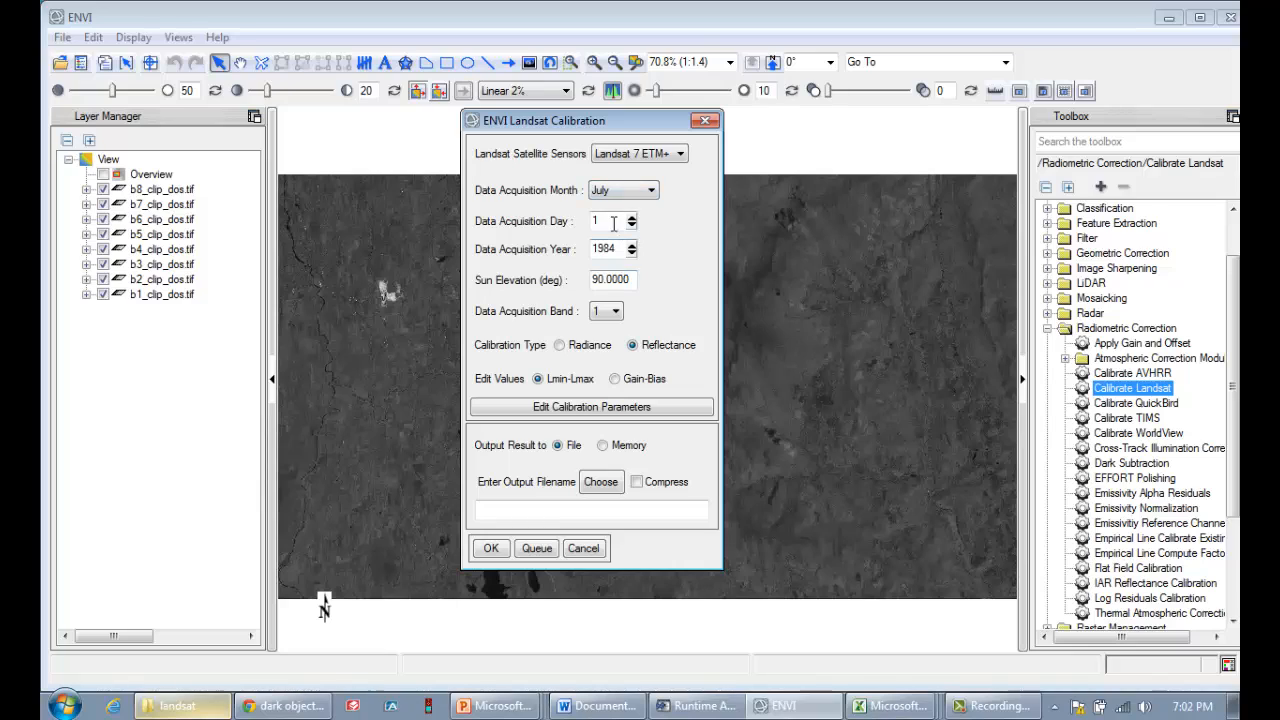
left_click_drag(622, 220, 570, 215)
type("21")
left_click_drag(620, 249, 546, 255)
type("1999")
left_click_drag(632, 281, 551, 275)
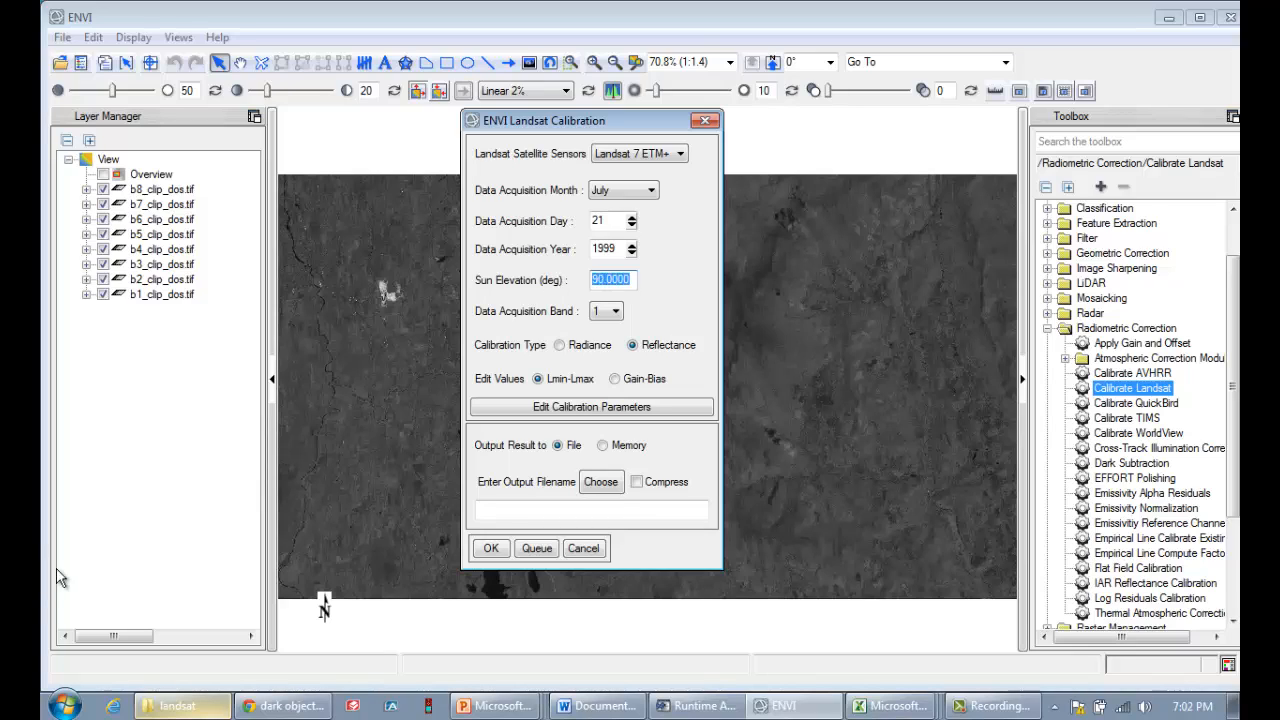
type("559.661")
key("Tab")
Check the Lmin and Lmax calibration parameters for band 1 and accept them
left_click(600, 408)
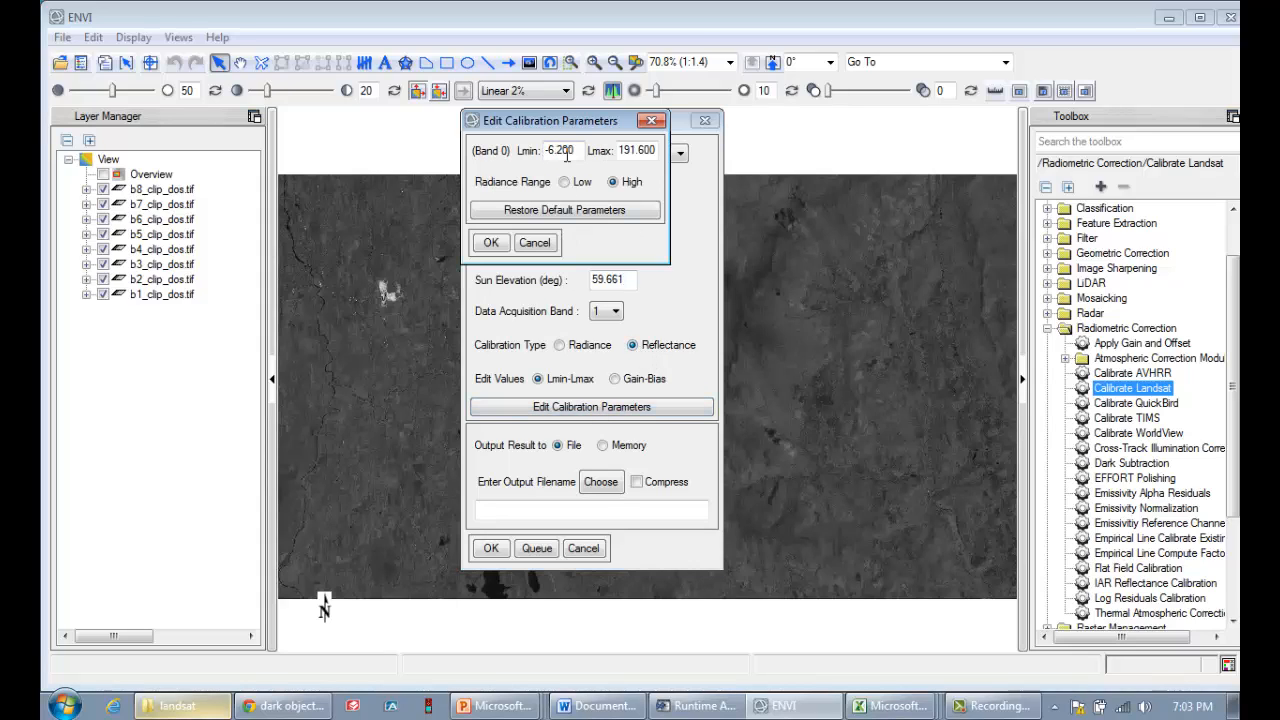
left_click_drag(575, 152, 544, 152)
left_click_drag(655, 152, 614, 152)
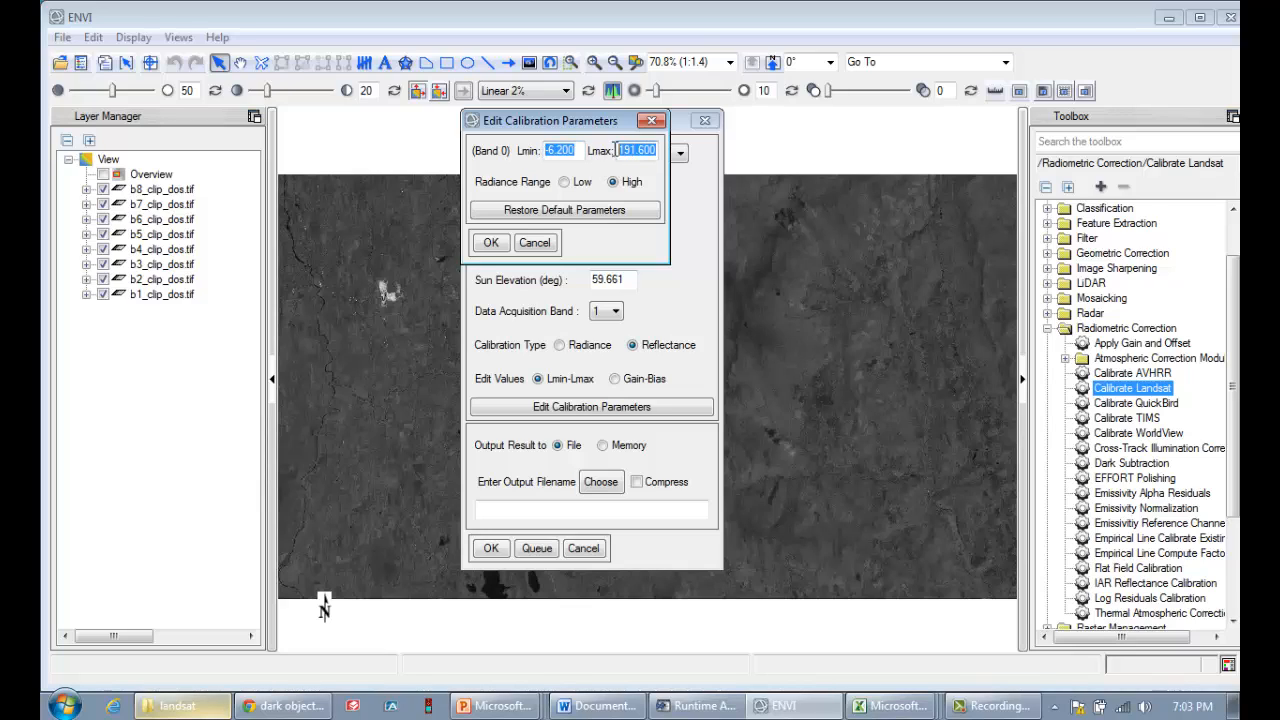
left_click(491, 244)
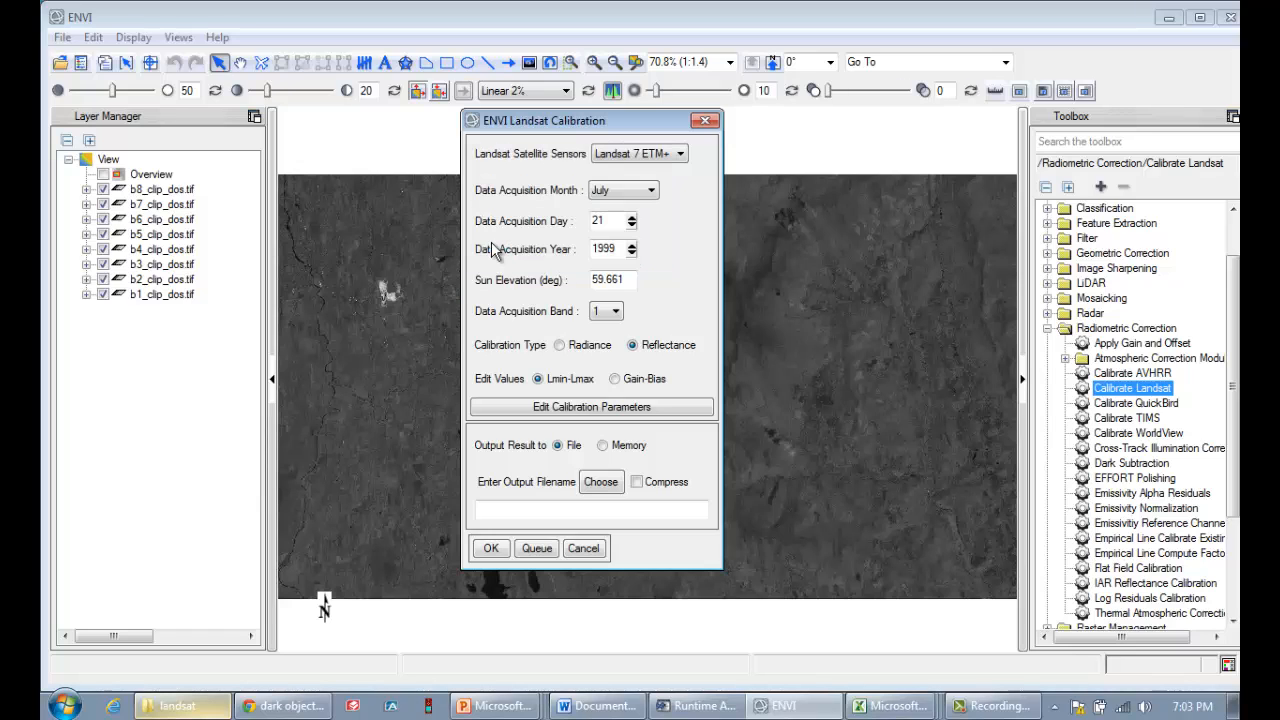
Name the output file b1_clip_ref.tif in the landsat folder and run the reflectance calibration
left_click(600, 481)
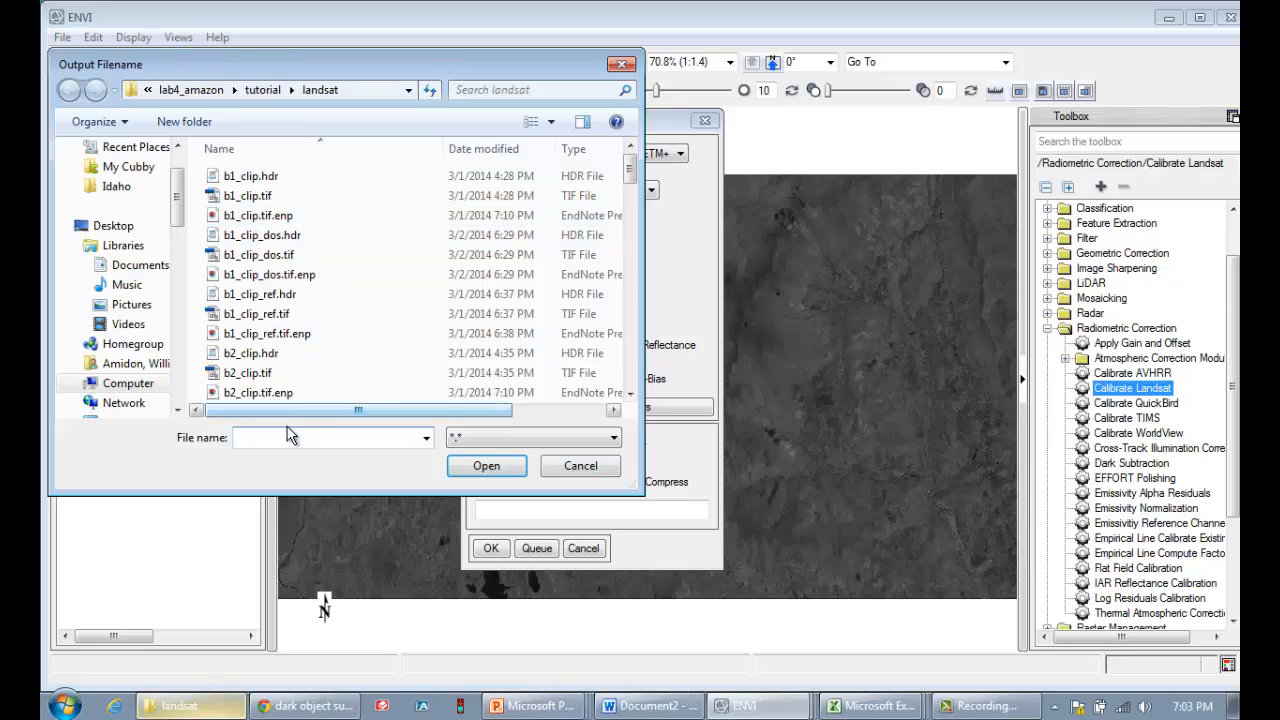
type("b1_cl")
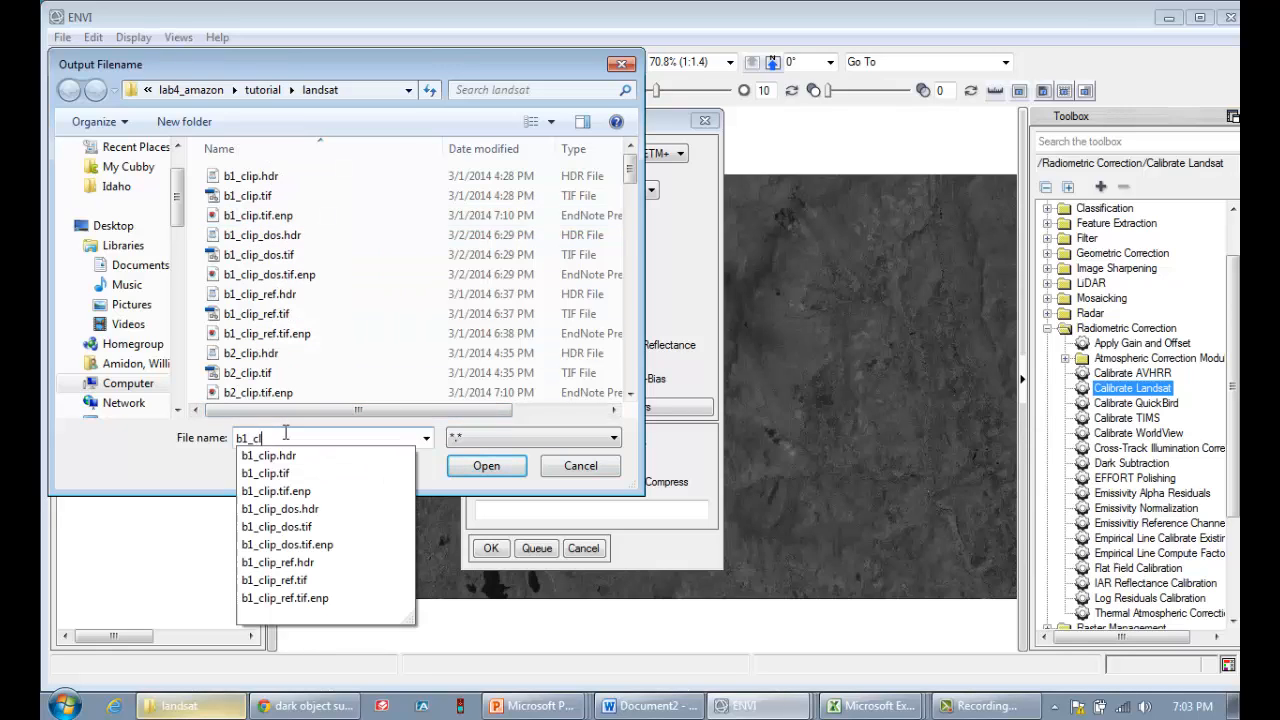
type("ip_ref")
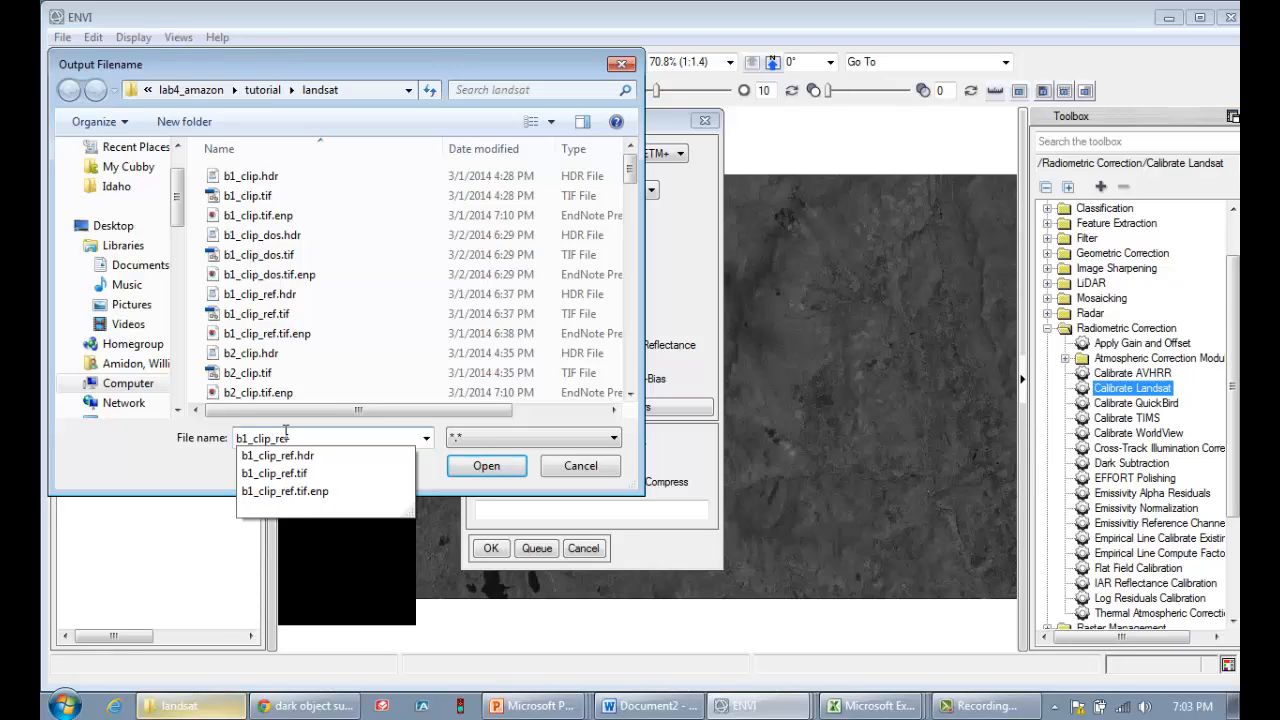
type(".tif")
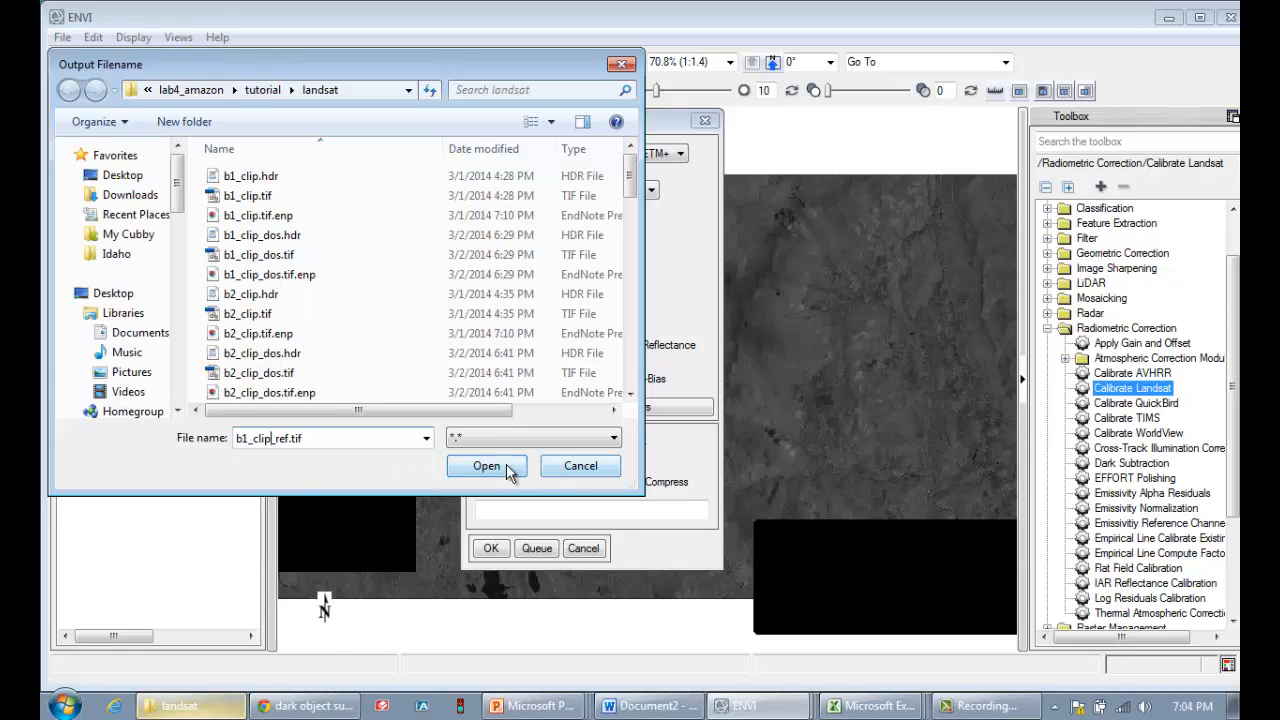
left_click(499, 467)
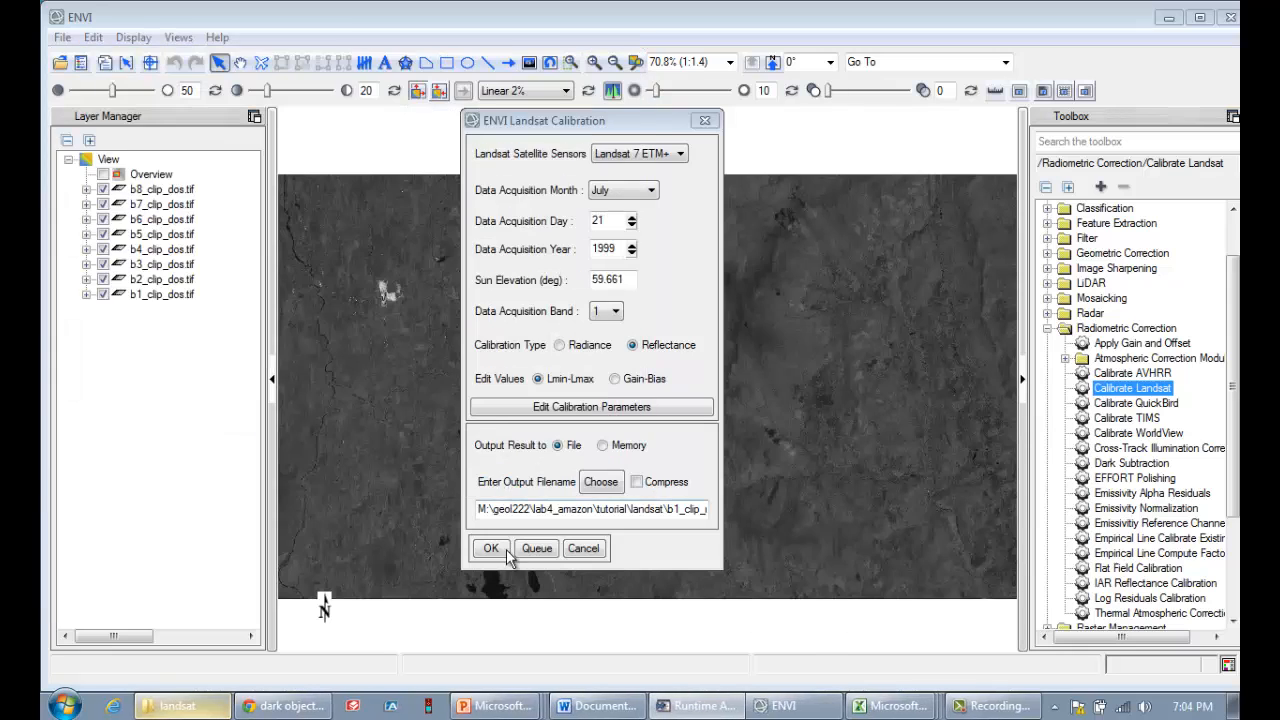
left_click(490, 550)
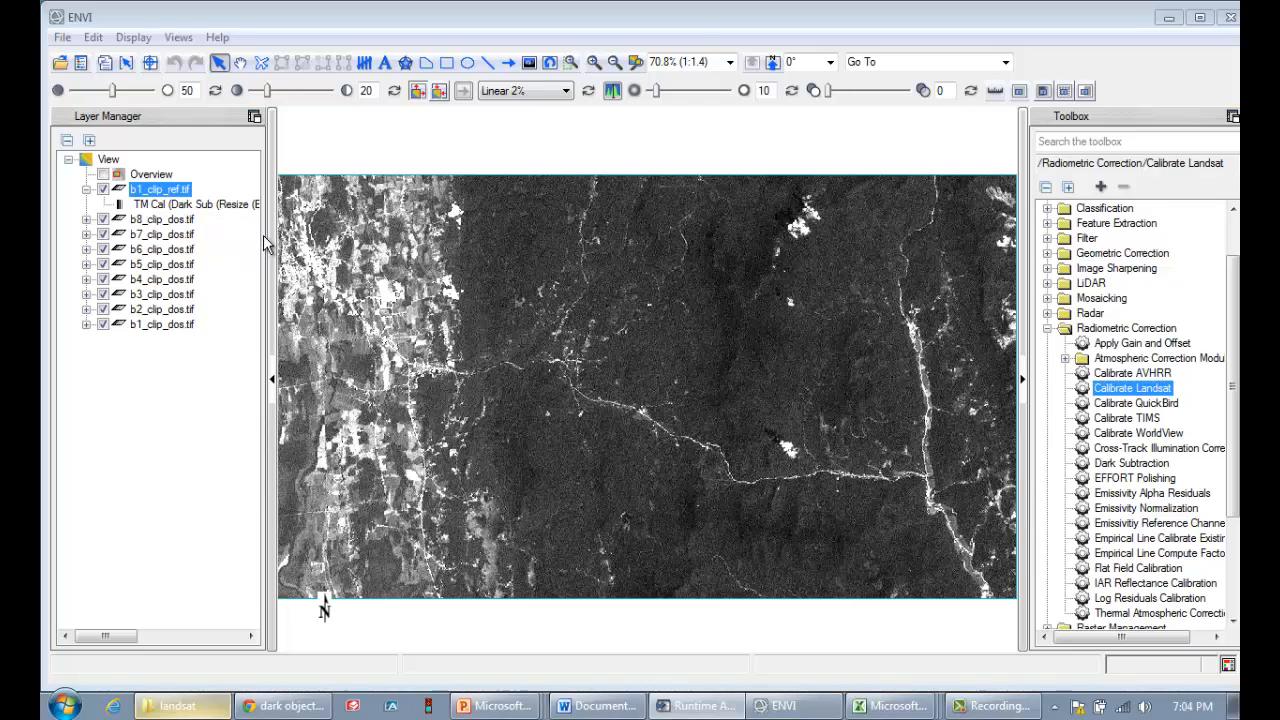
Inspect the calibrated band 1 image's reflectance with the Cursor Value tool, and close its window
left_click(127, 63)
left_click_drag(677, 336, 786, 283)
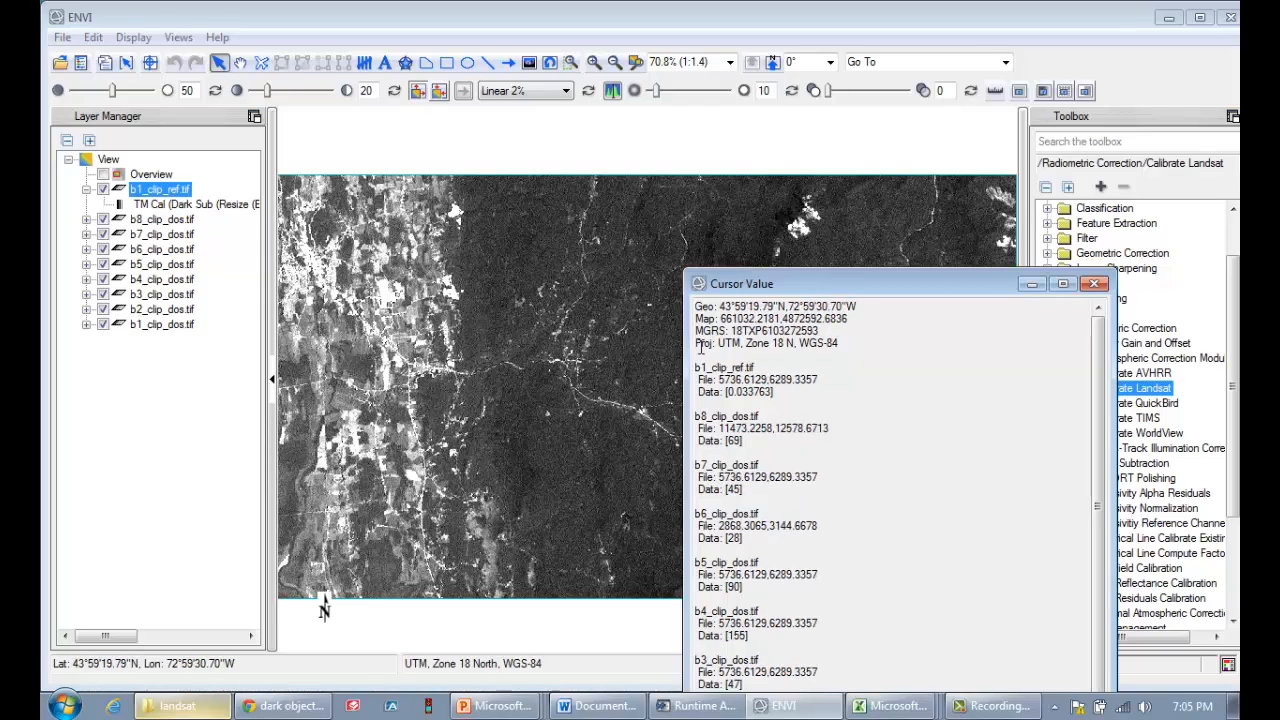
left_click_drag(786, 392, 696, 392)
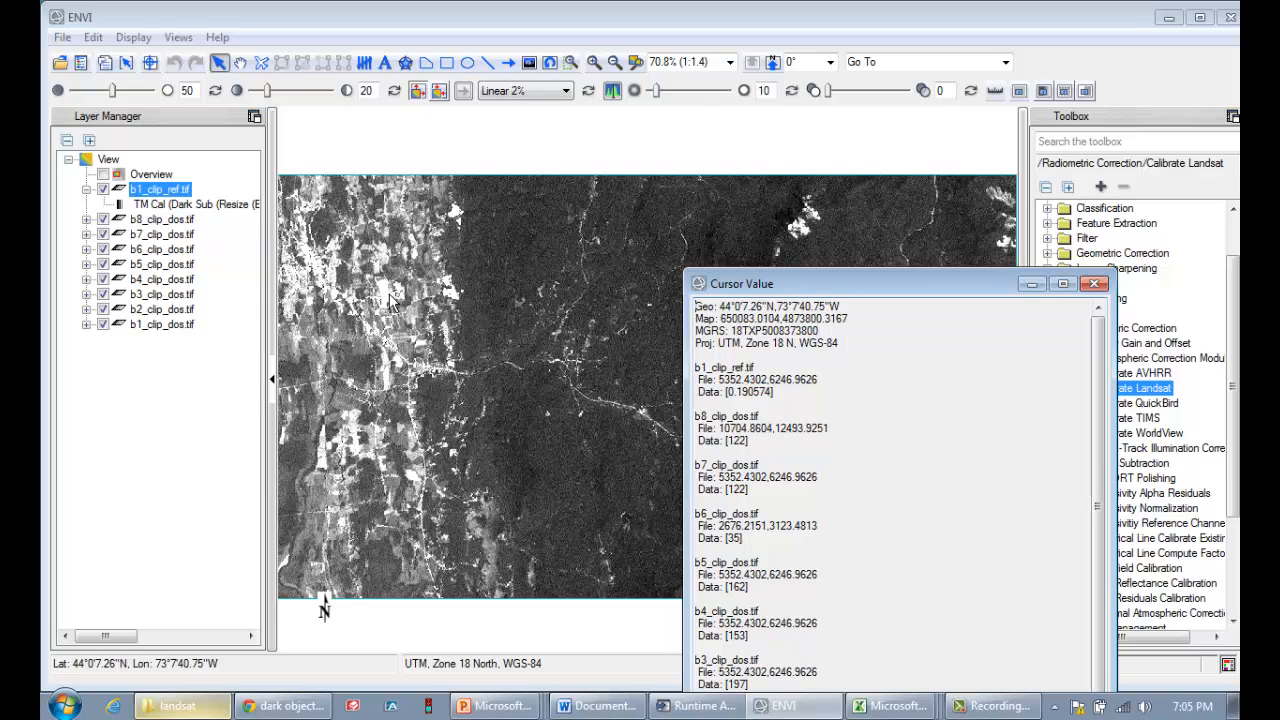
left_click(1095, 284)
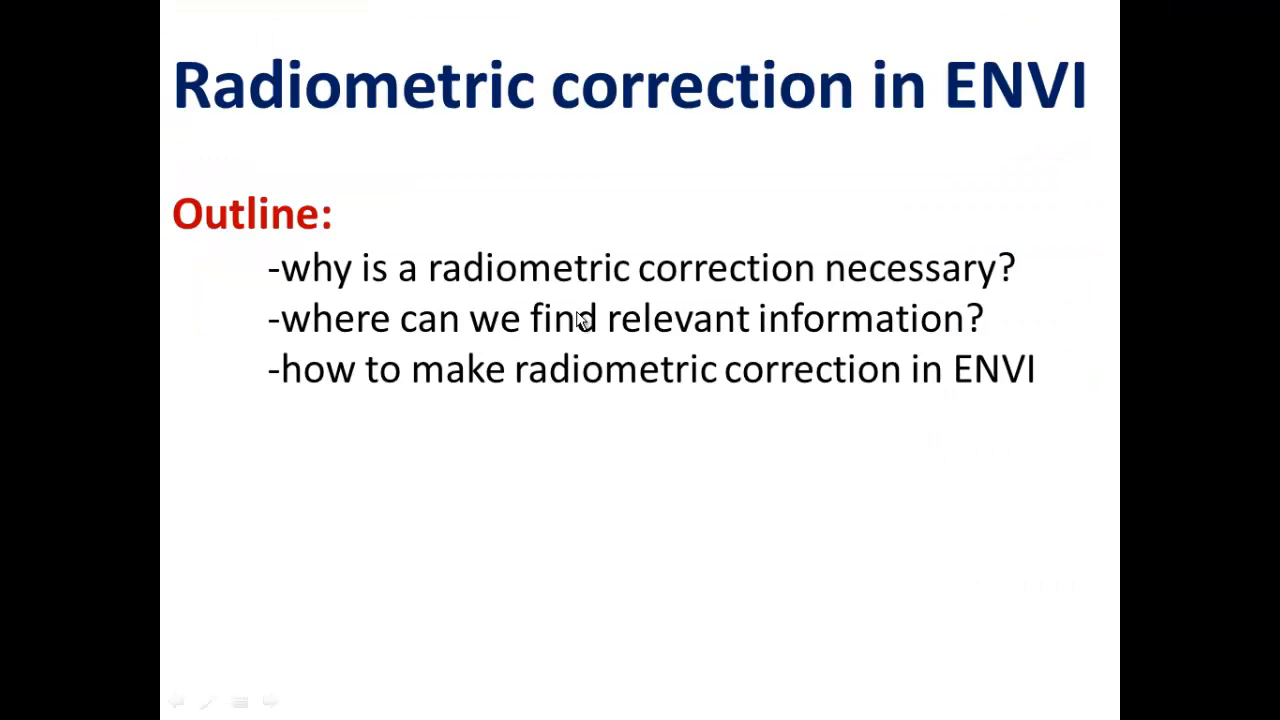